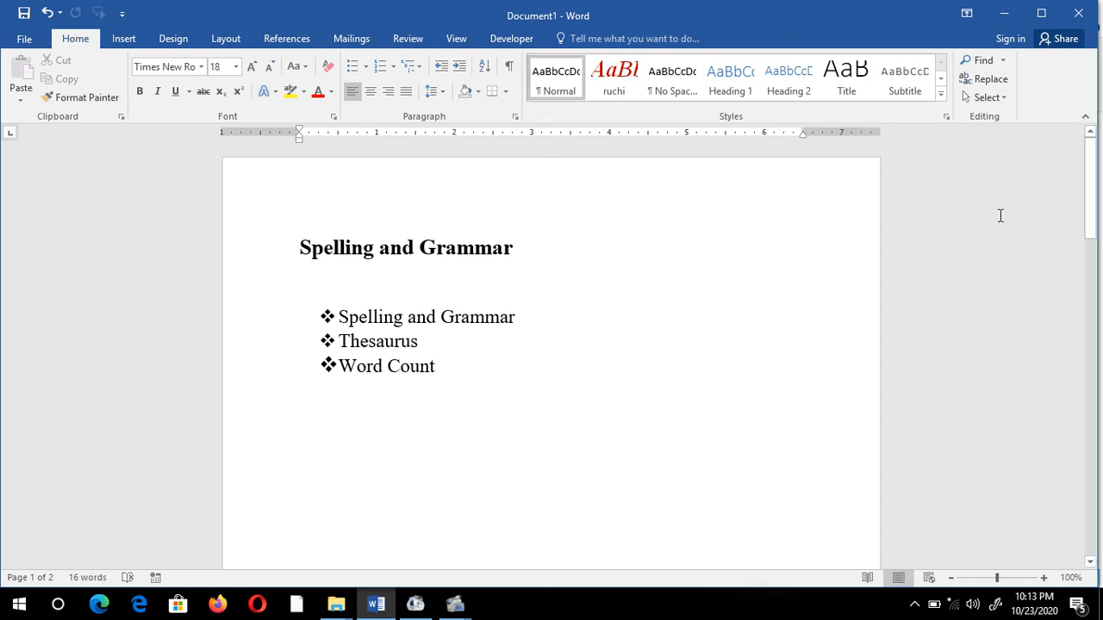
- View the Spelling and Grammar suggestions for the misspelled sentence on page 2, then close them
left_click_drag(1097, 169, 1077, 361)
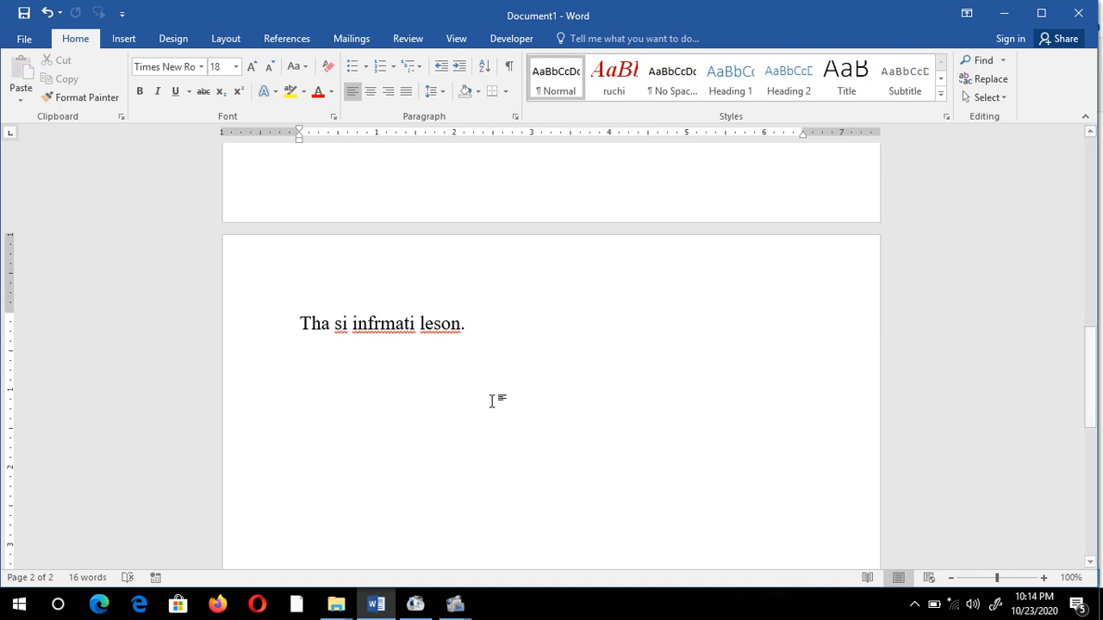
left_click(410, 39)
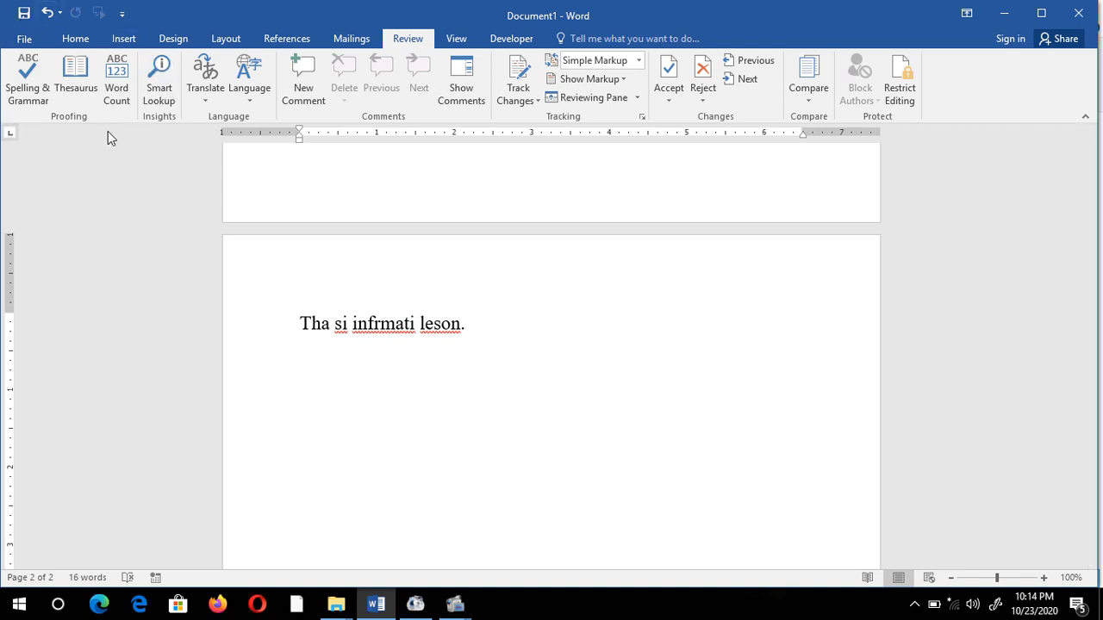
left_click(25, 97)
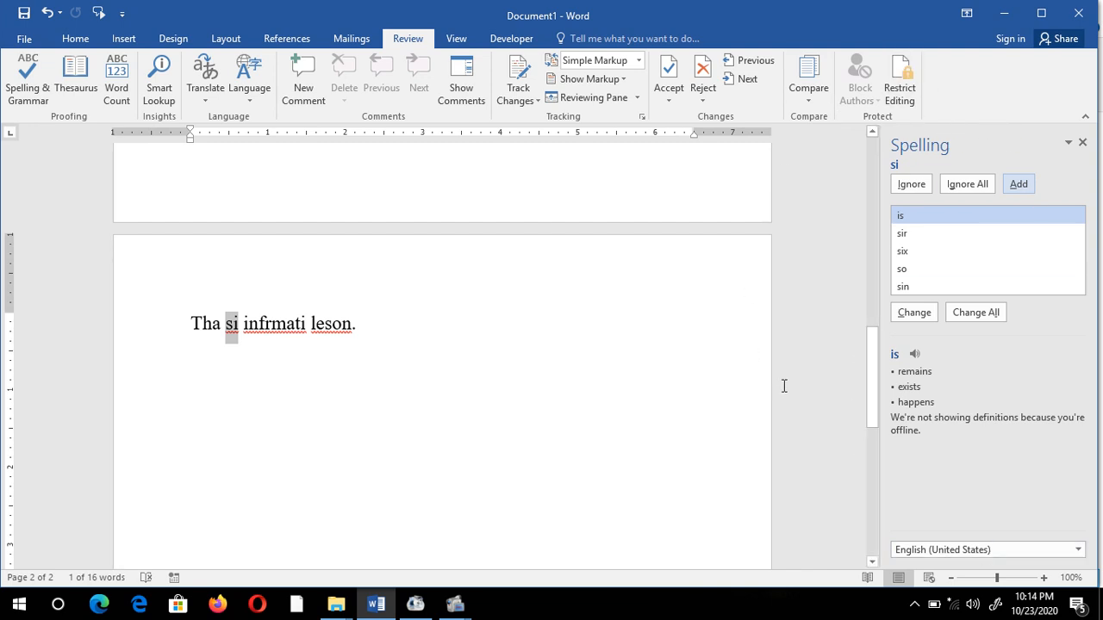
left_click(1084, 144)
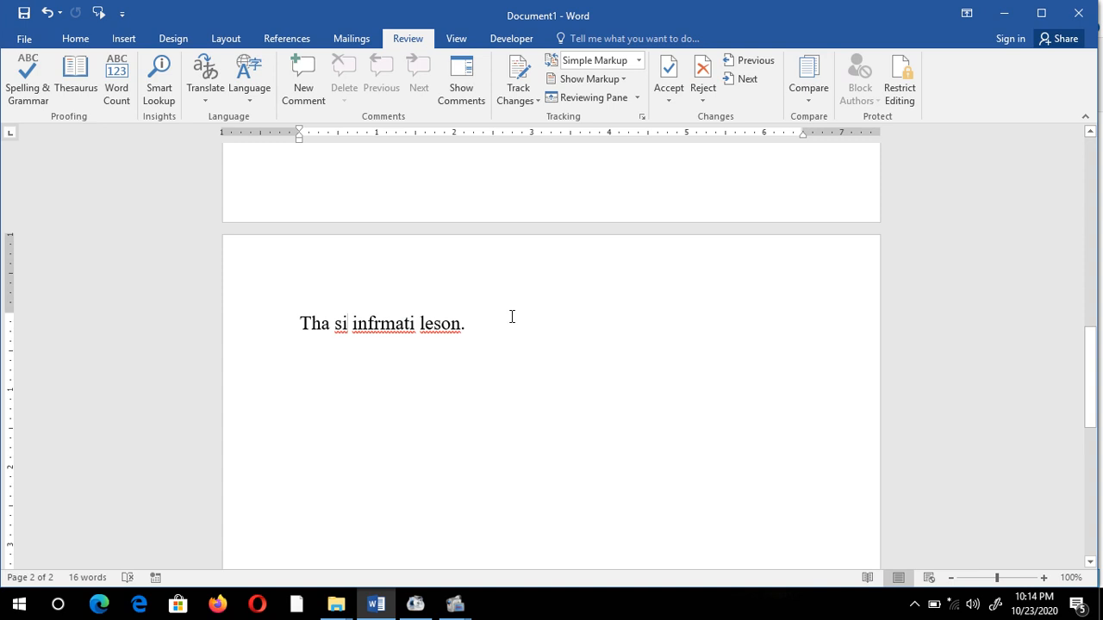
- Spell-check the sentence on page 2, replacing "infrmati" with "informative" and "leson" with "lesson"
key("F7")
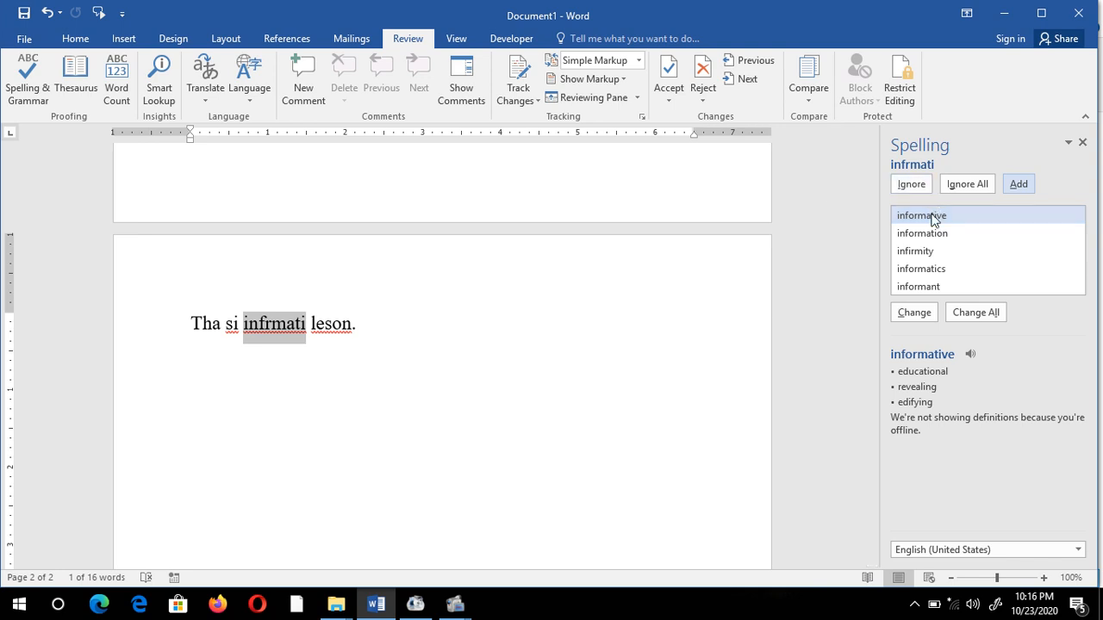
left_click(916, 313)
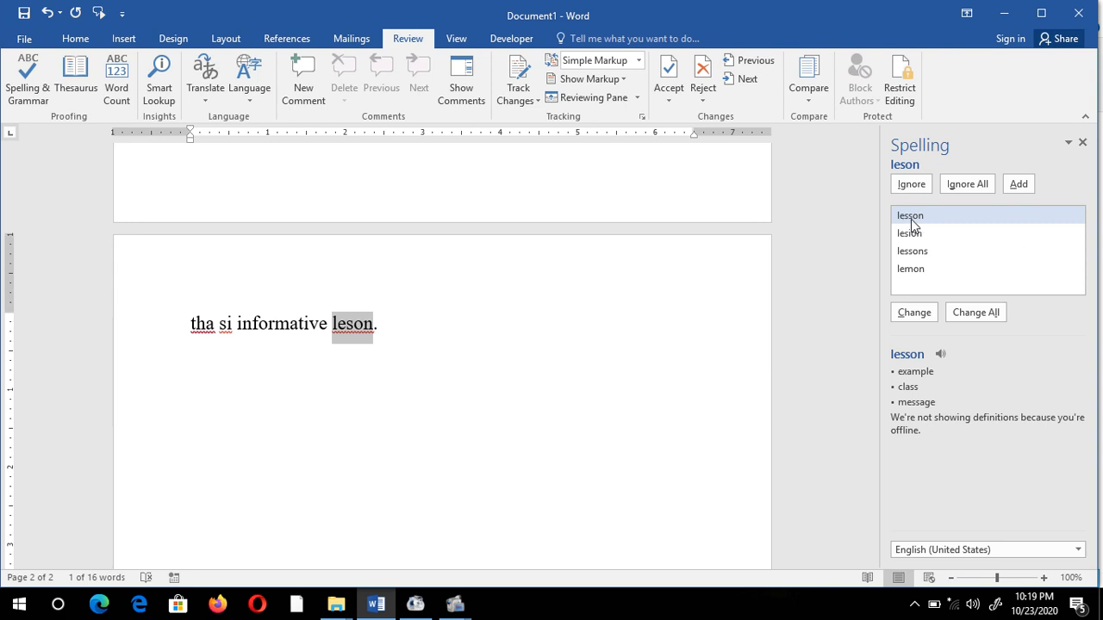
left_click(907, 317)
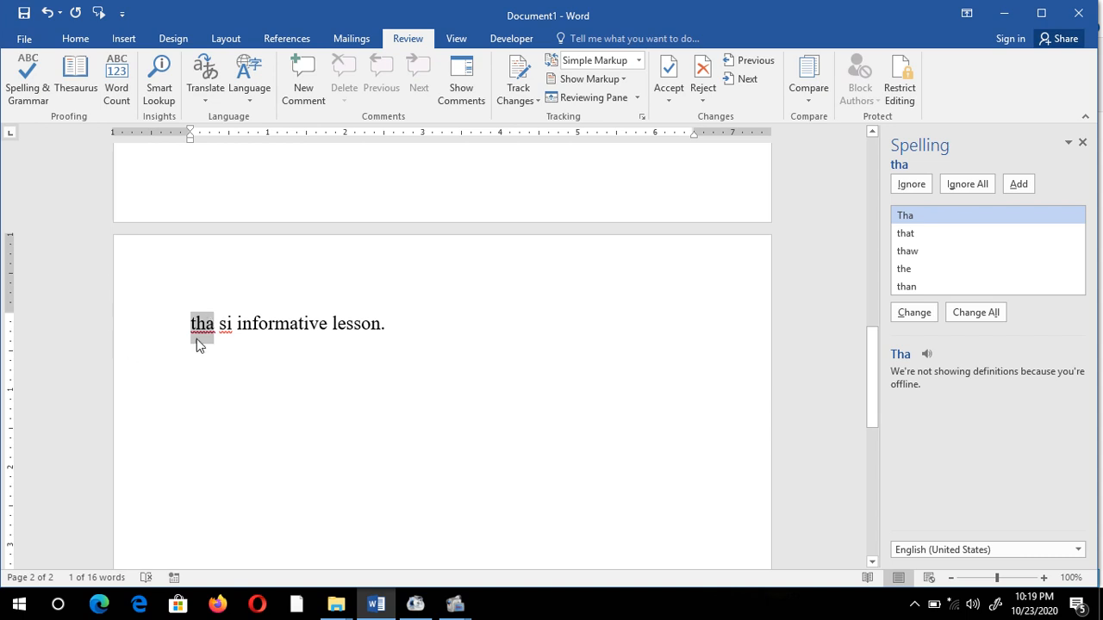
- Correct the remaining spelling errors in the sentence, changing "tha" to "that" and "si" to "is"
left_click(924, 219)
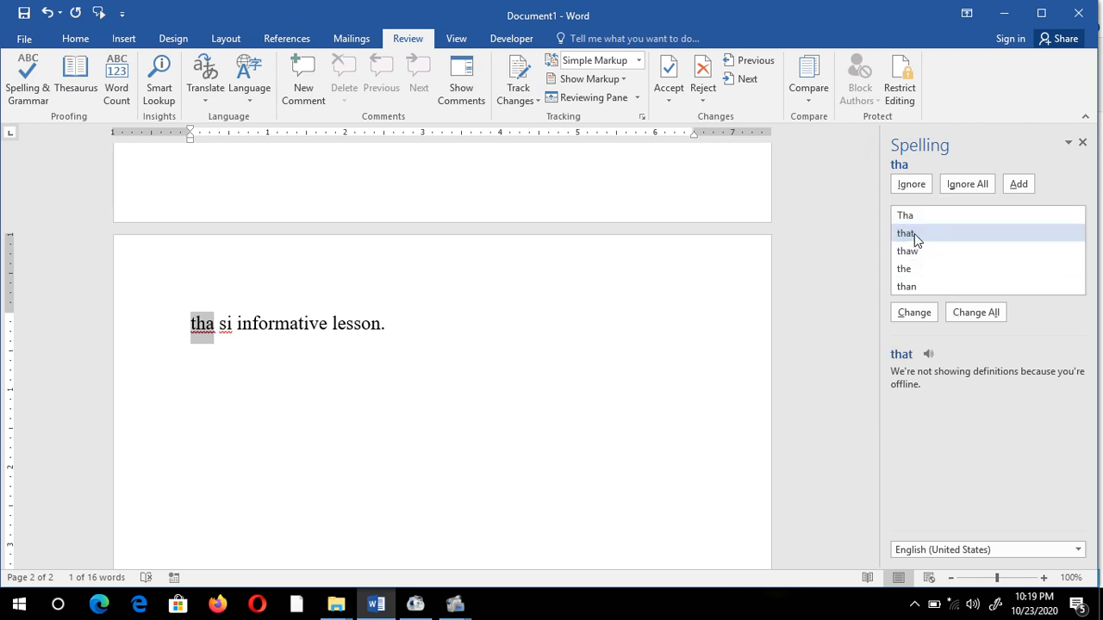
left_click(915, 234)
left_click(917, 316)
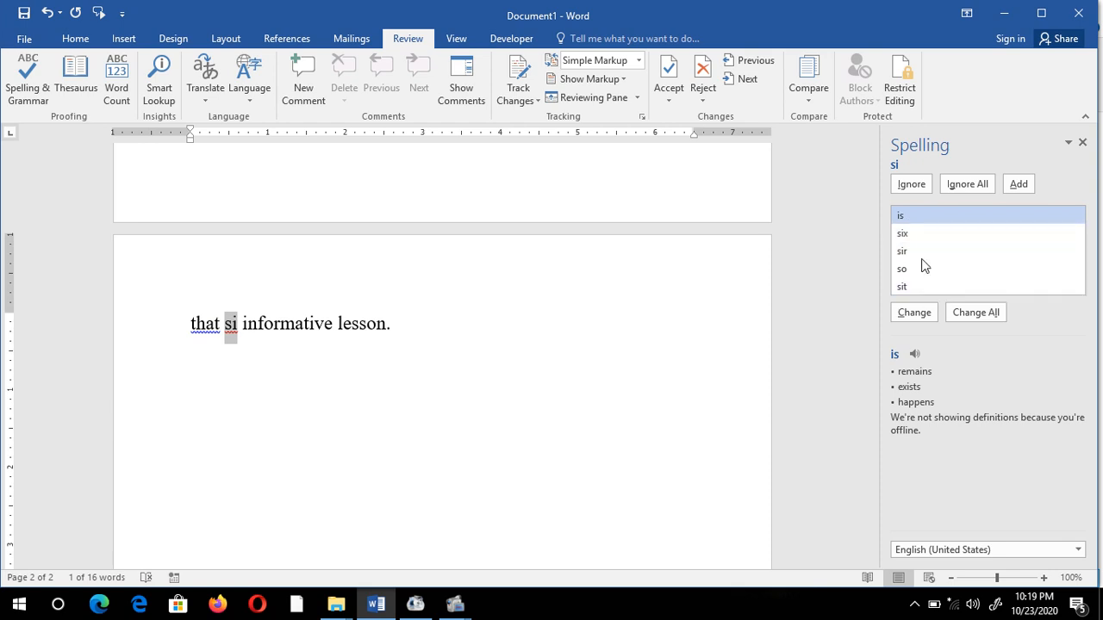
left_click(912, 314)
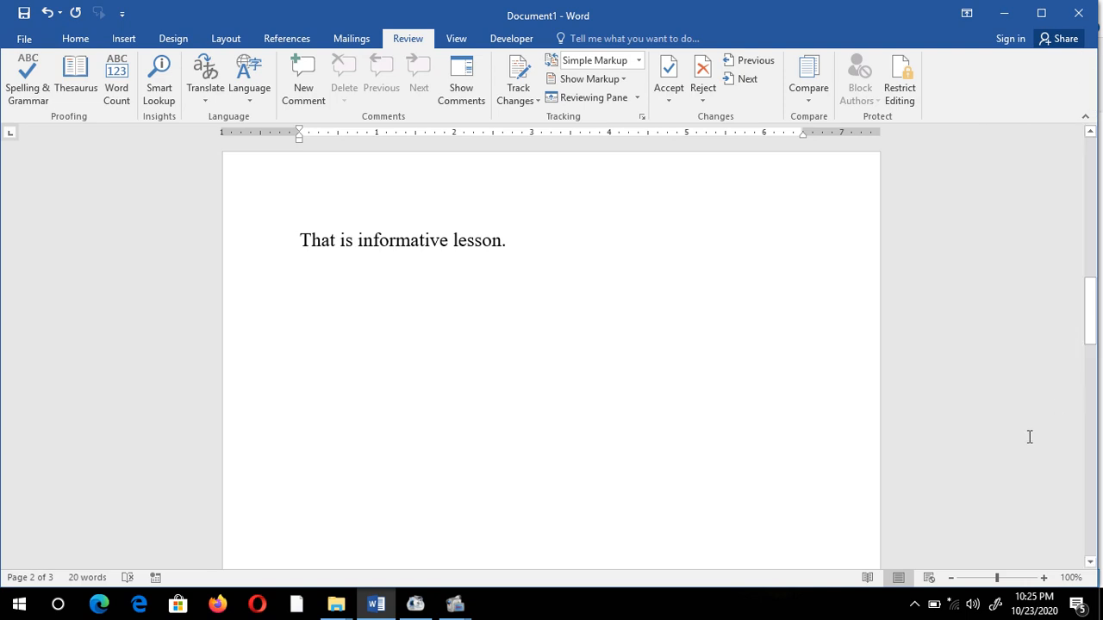
- Look up "beautiful" from the page 3 sentence in the Thesaurus and paste a copy of the synonym "lovely" below the sentence
left_click_drag(1091, 319, 1096, 435)
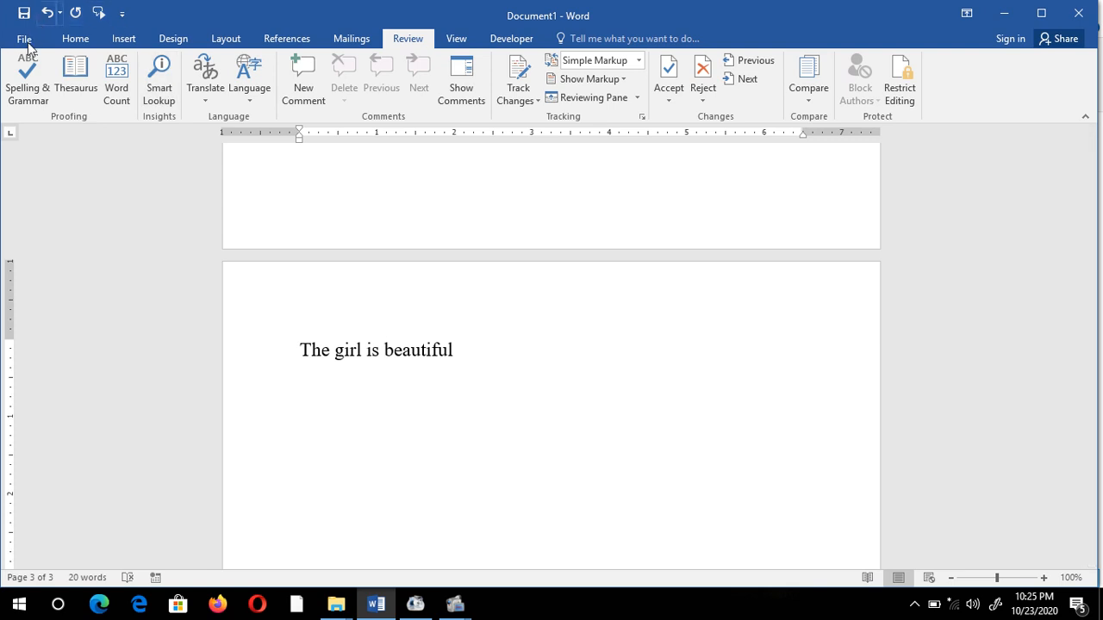
left_click(79, 75)
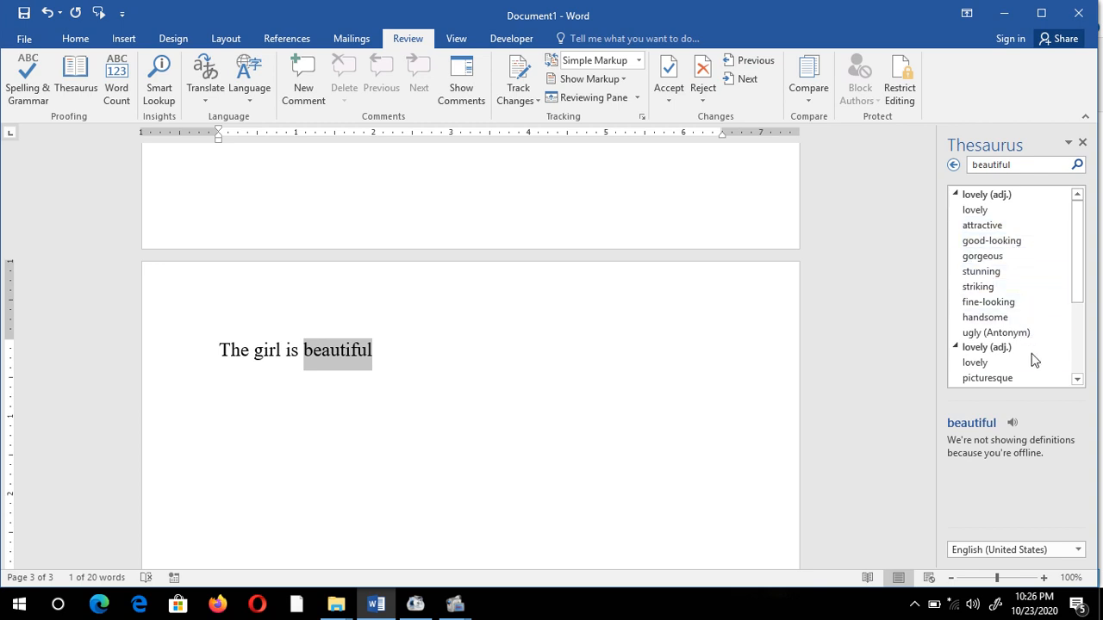
left_click(1064, 209)
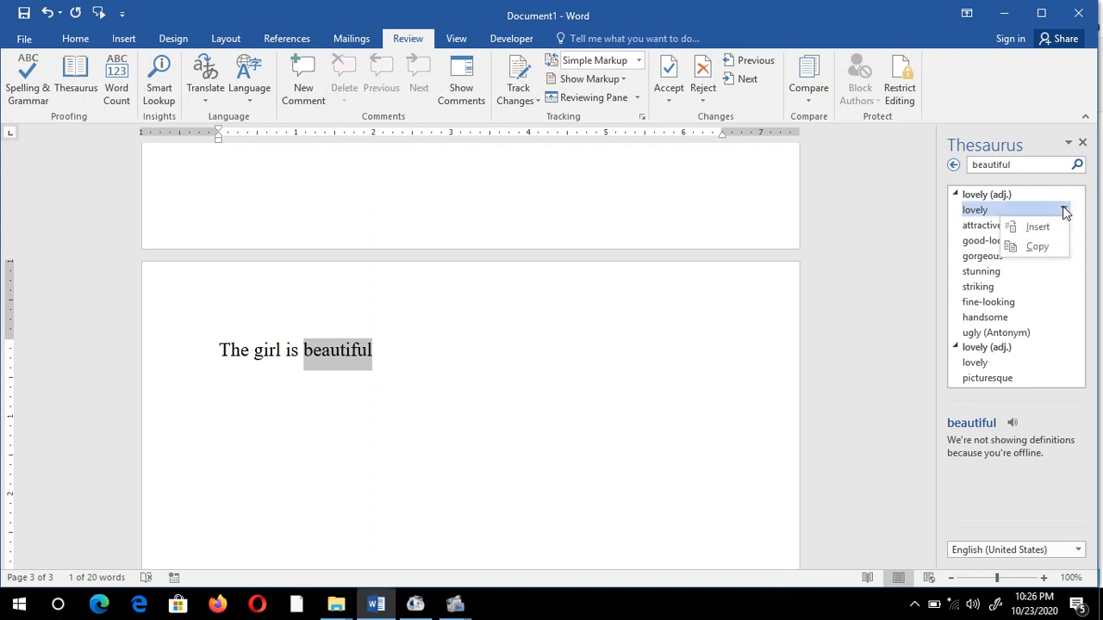
left_click(1037, 248)
left_click(420, 461)
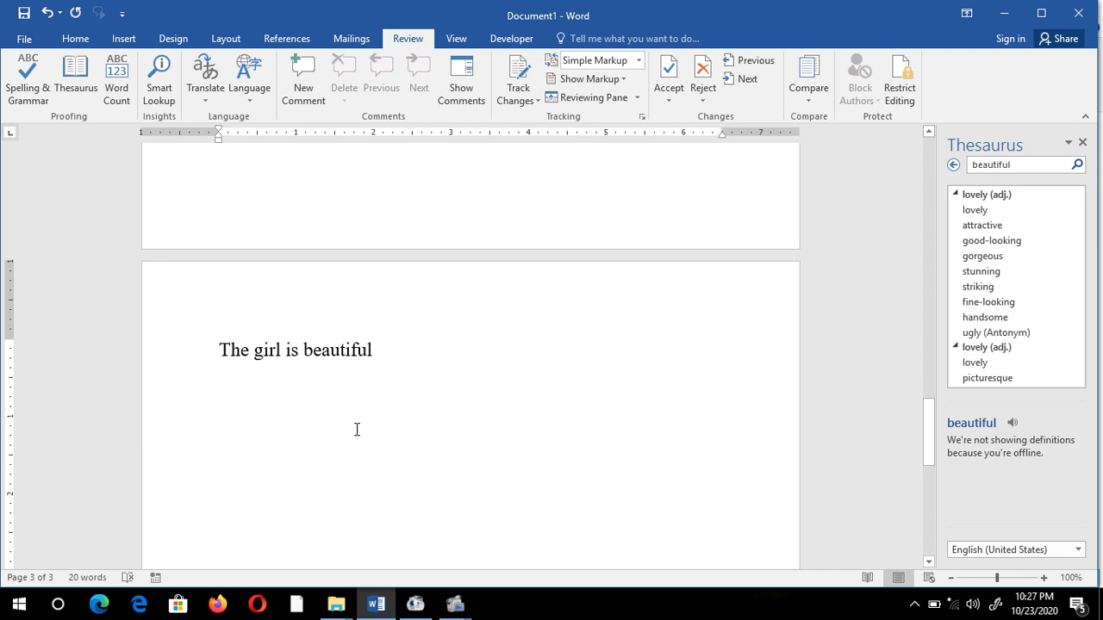
key("ctrl+v")
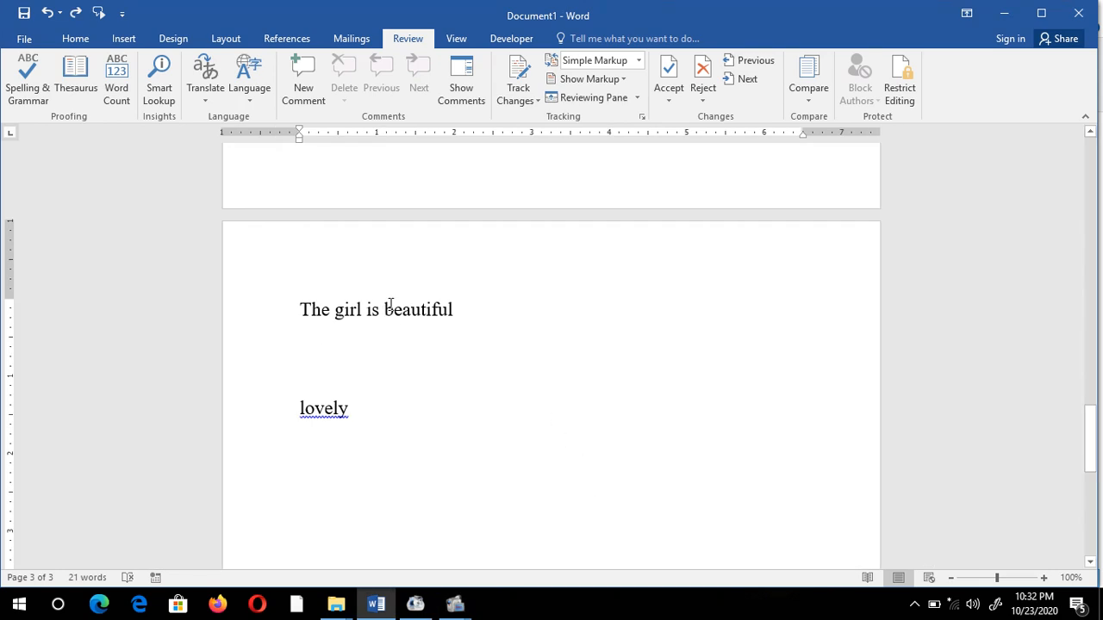
- Replace "beautiful" in the page 3 sentence with the Thesaurus synonym "lovely" and close the Thesaurus
left_click(75, 86)
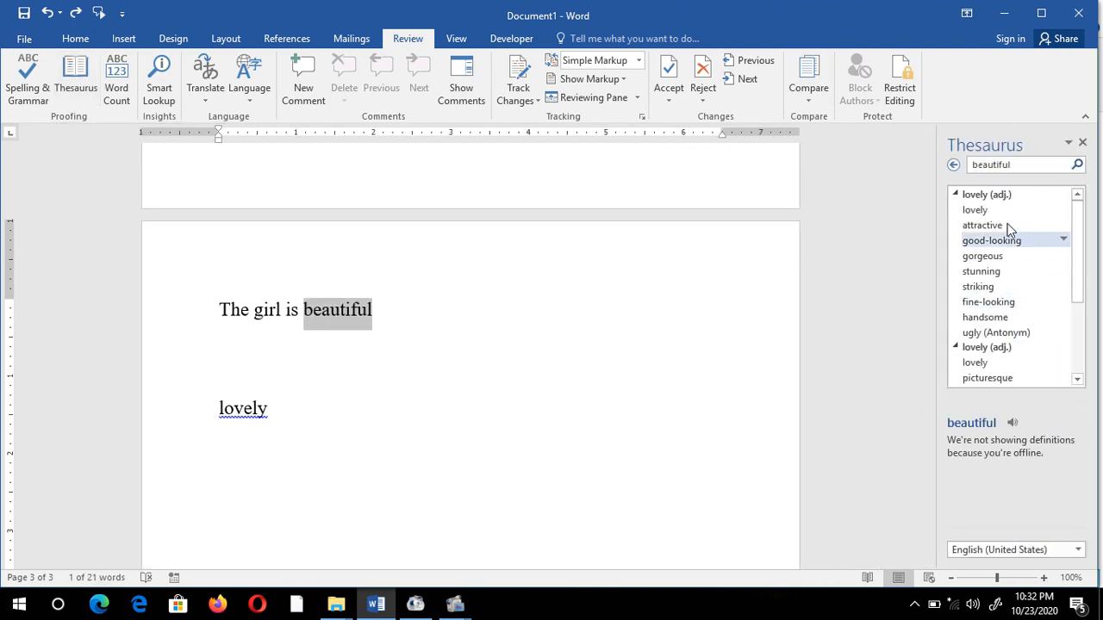
left_click(1065, 211)
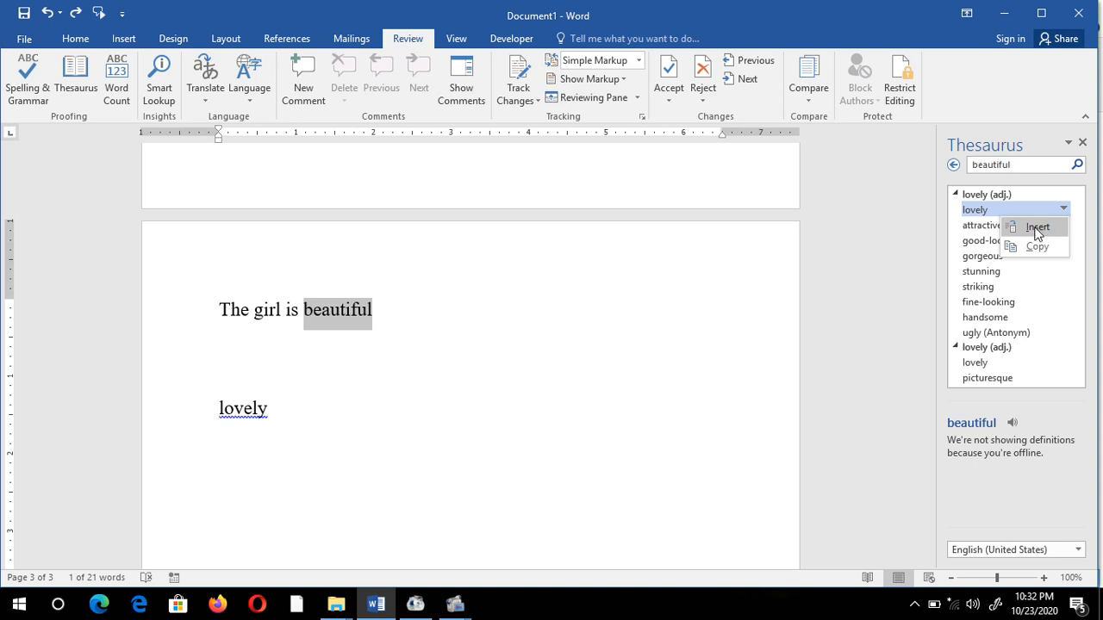
left_click(1037, 229)
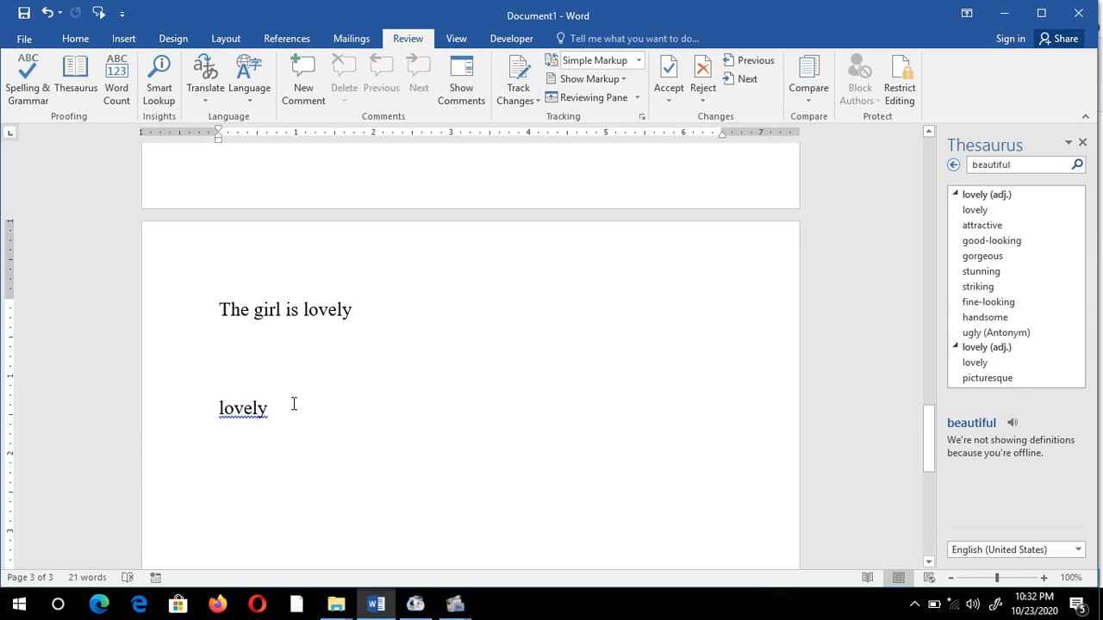
left_click(1083, 142)
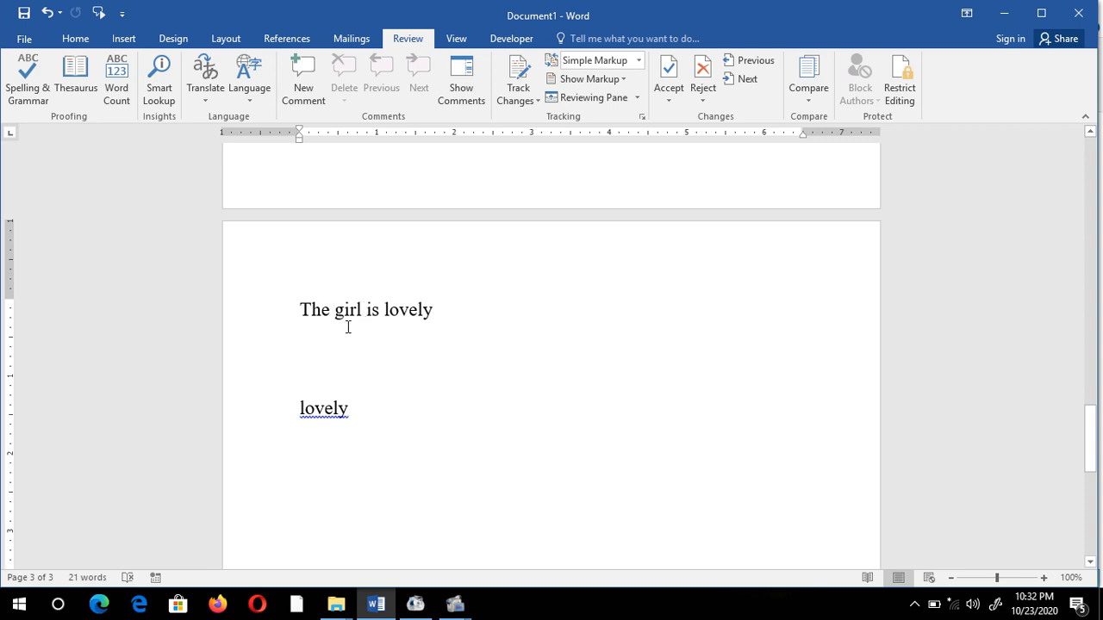
- Replace "girl" in the page 3 sentence with the Thesaurus synonym "miss" and close the Thesaurus
left_click(74, 81)
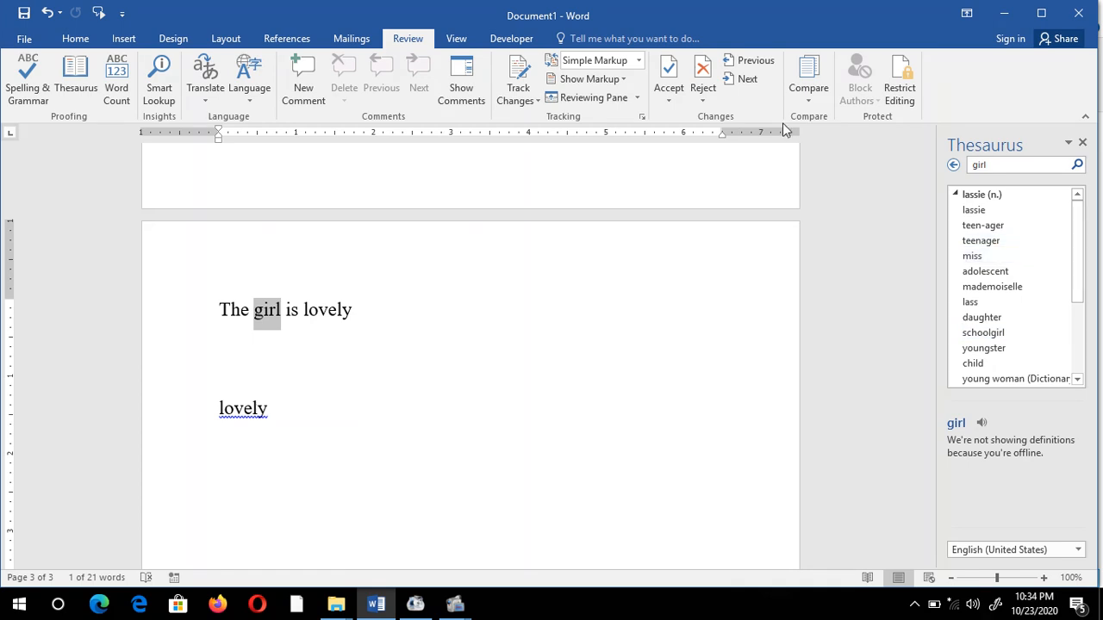
left_click(1065, 256)
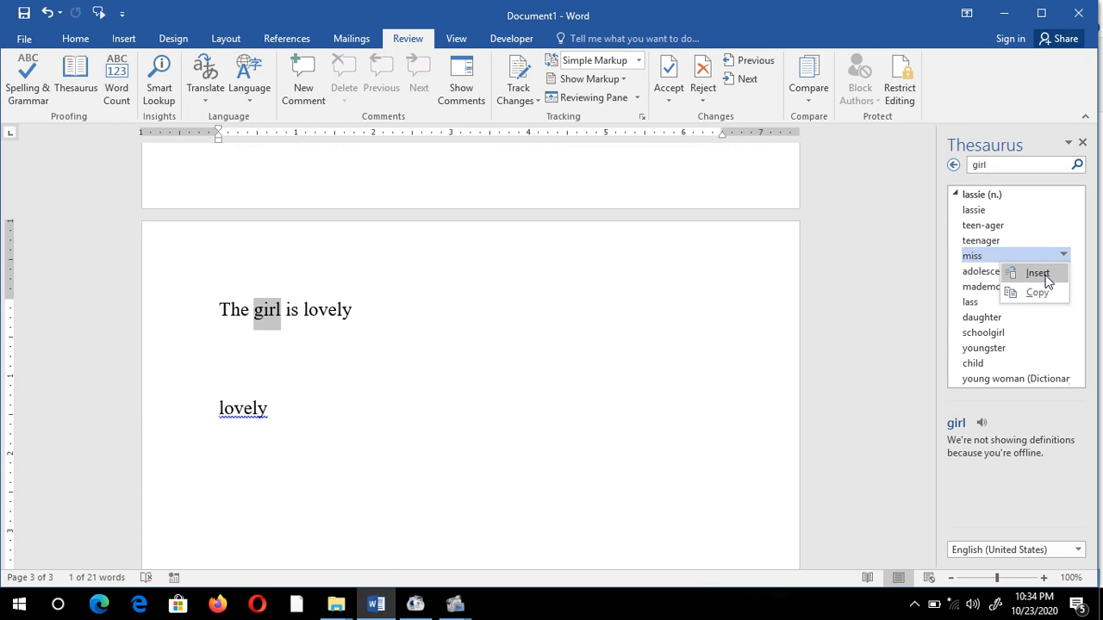
left_click(1037, 274)
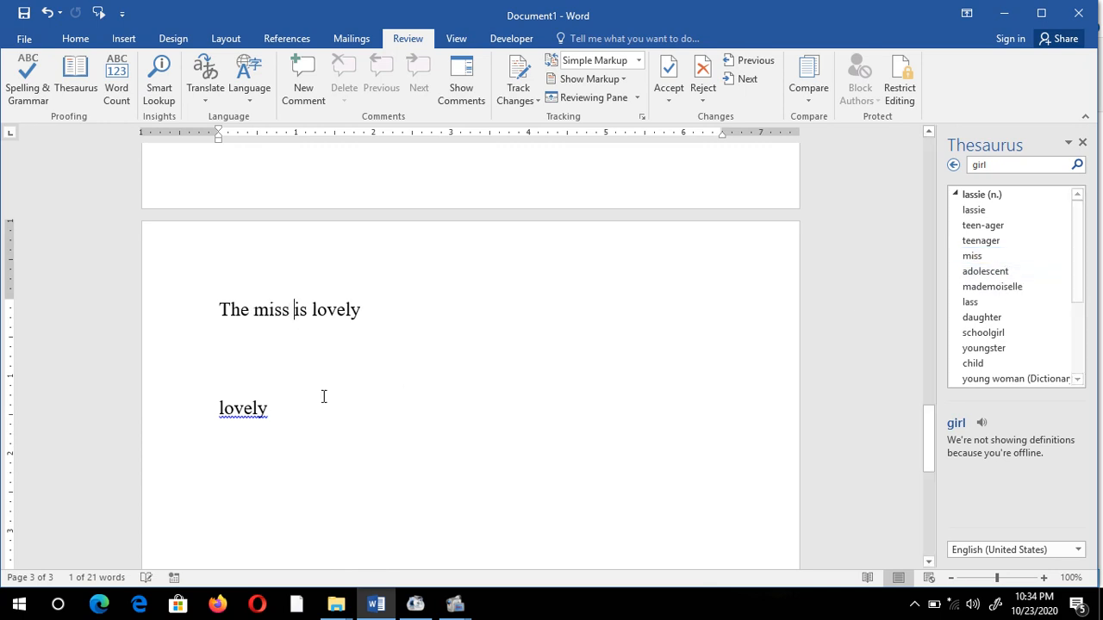
left_click(338, 389)
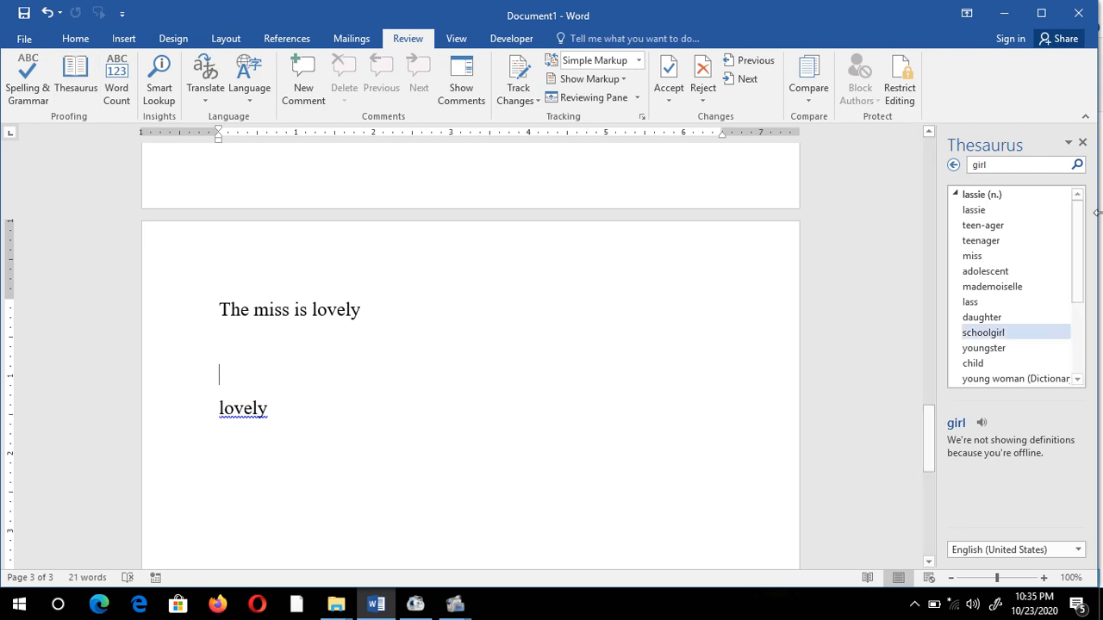
left_click(1082, 143)
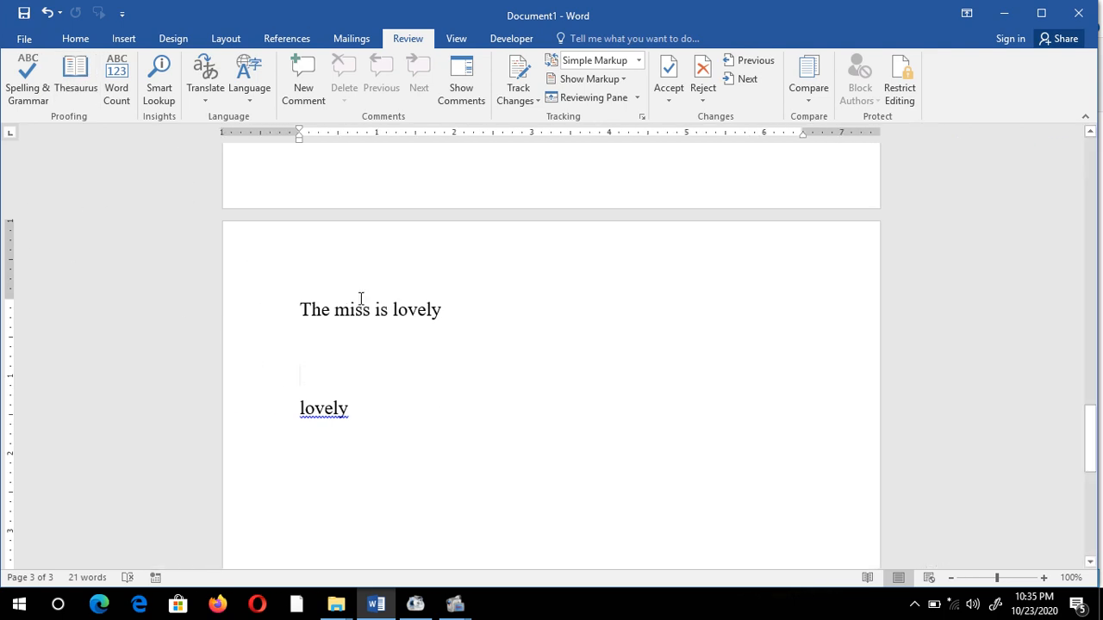
- Check the document's Word Count statistics, including textboxes, footnotes and endnotes, and close the dialog
left_click_drag(1084, 409, 1081, 450)
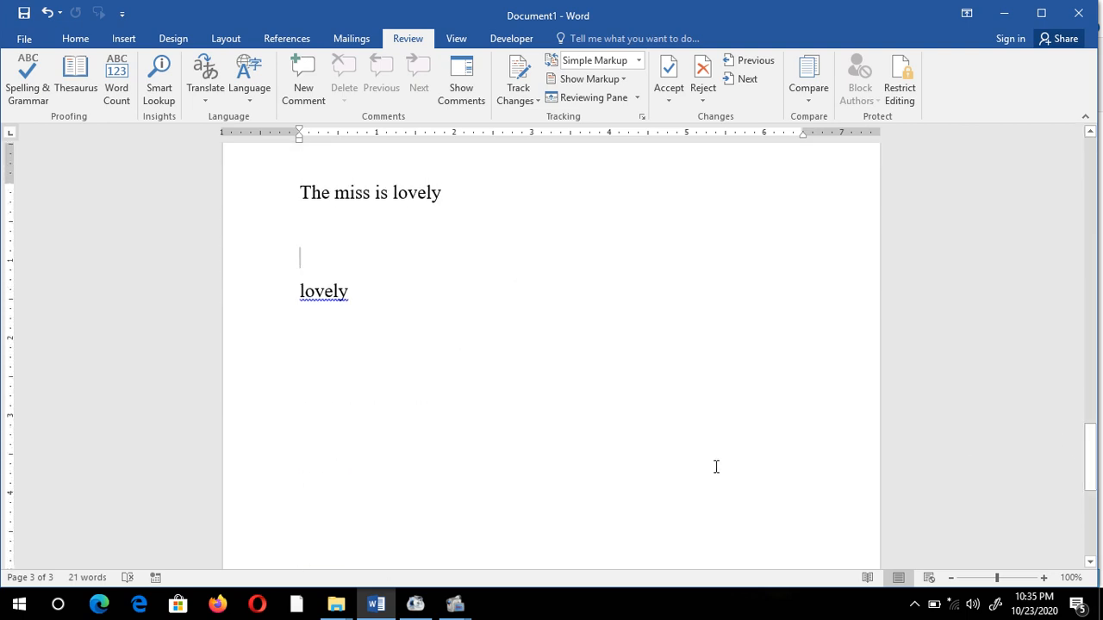
left_click(424, 377)
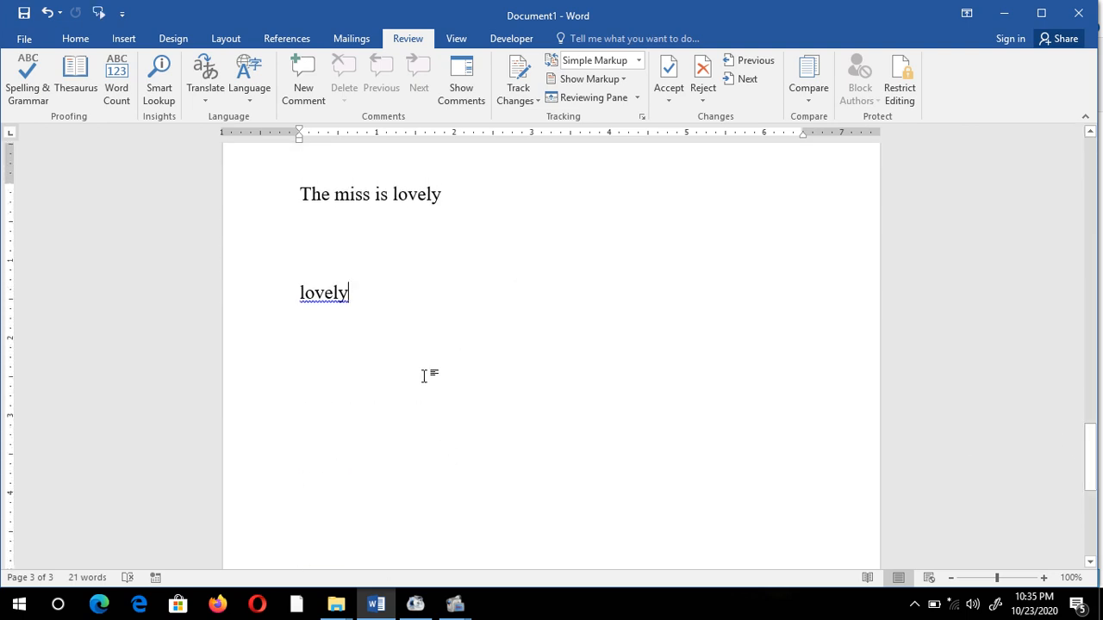
left_click(118, 96)
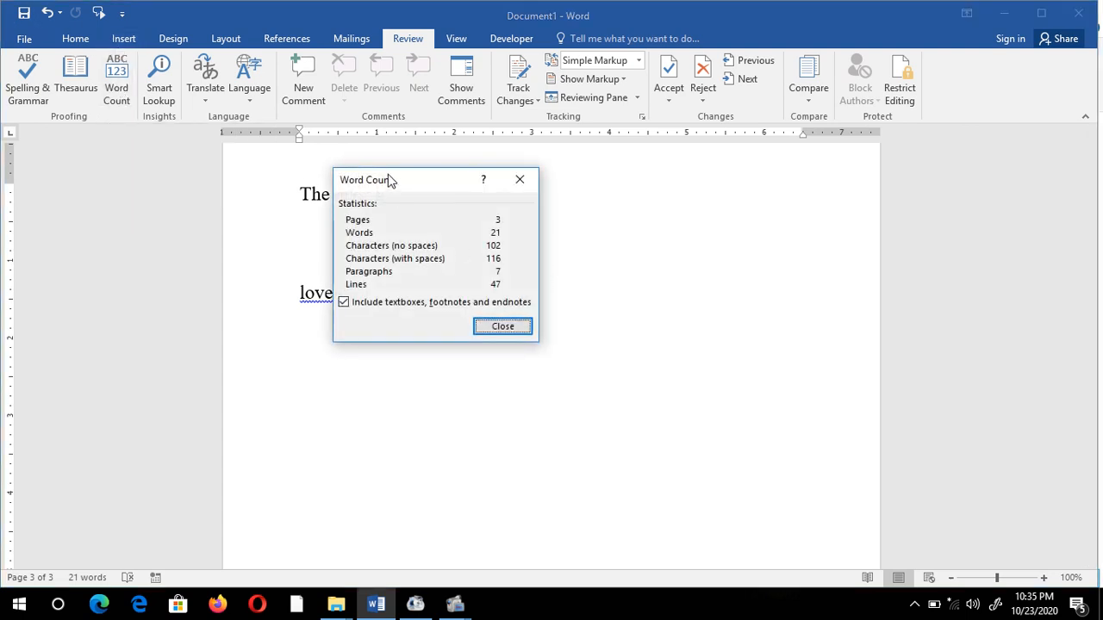
left_click_drag(387, 180, 422, 213)
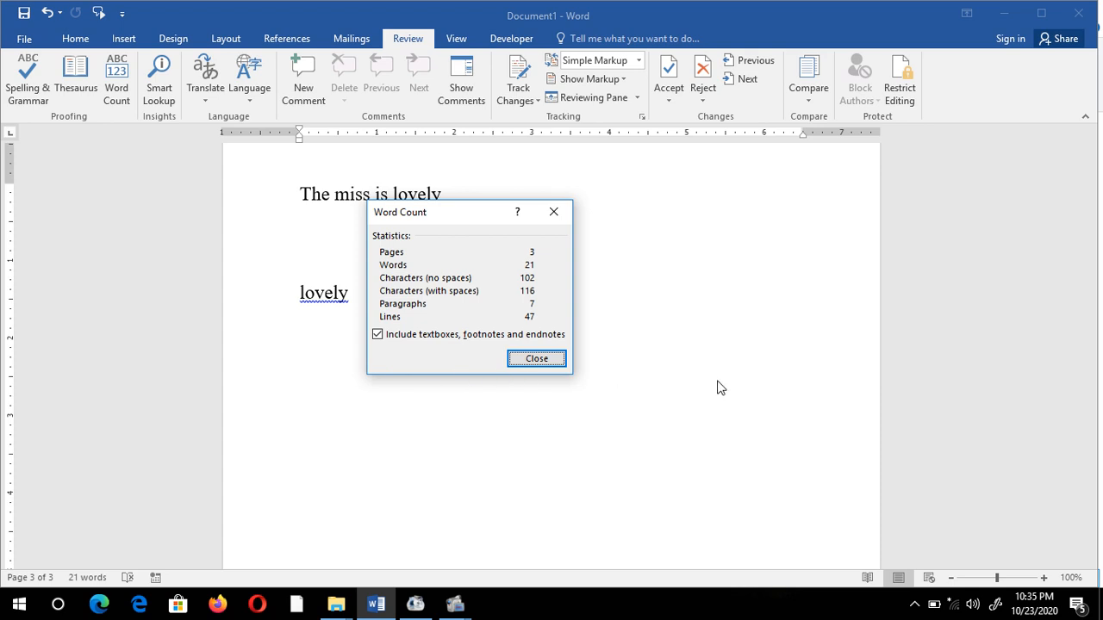
left_click(536, 359)
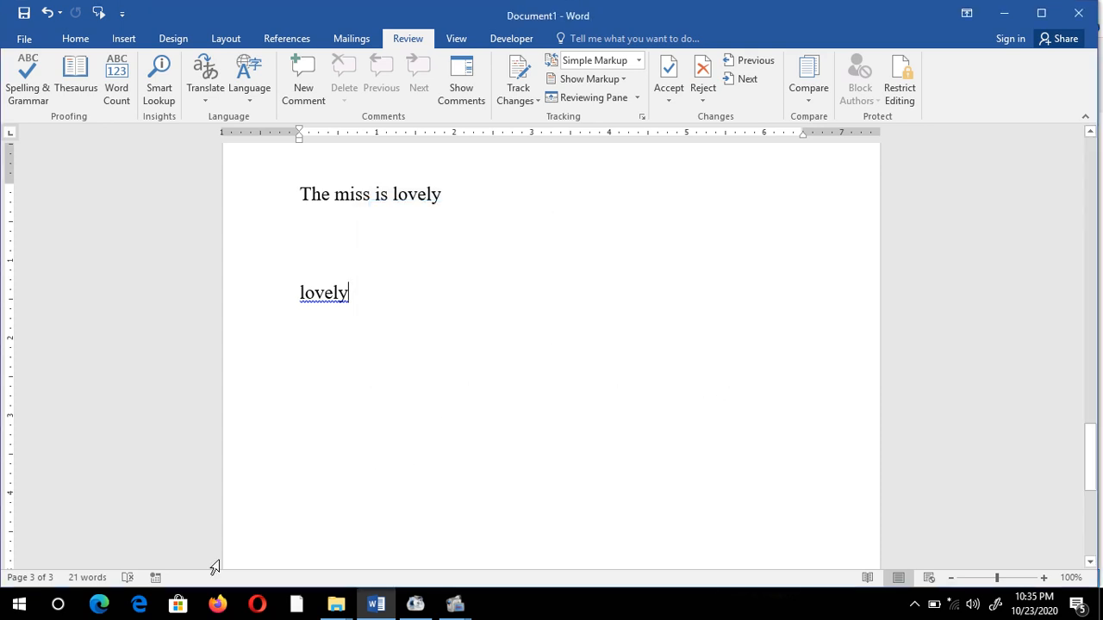
- Reopen the Word Count statistics, move the dialog clear of the text to review them, and close it
left_click(85, 579)
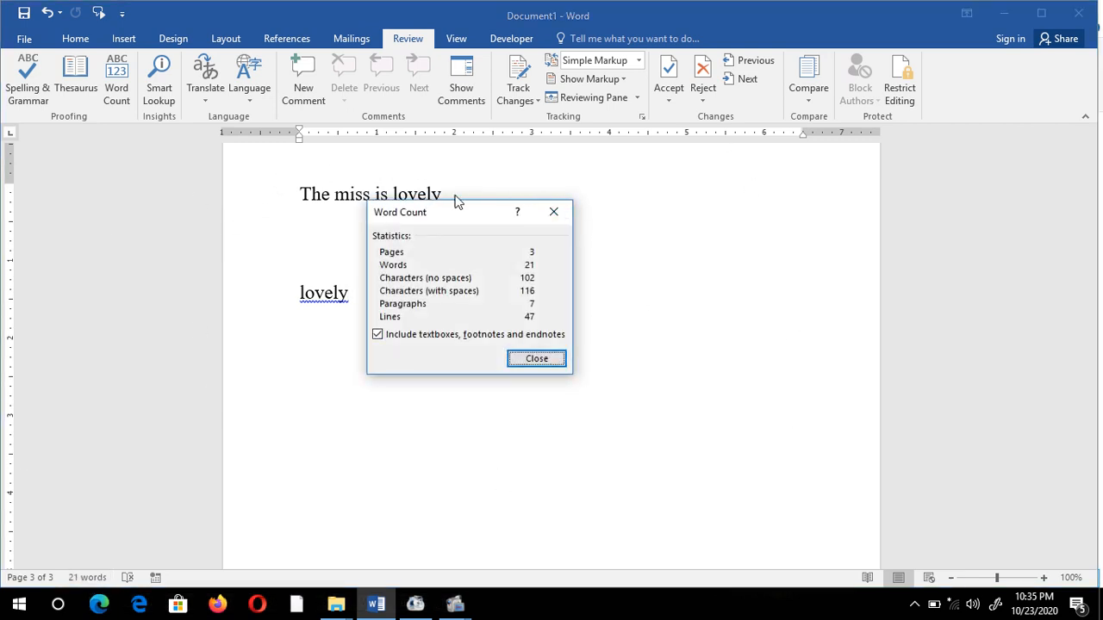
left_click_drag(456, 219, 408, 220)
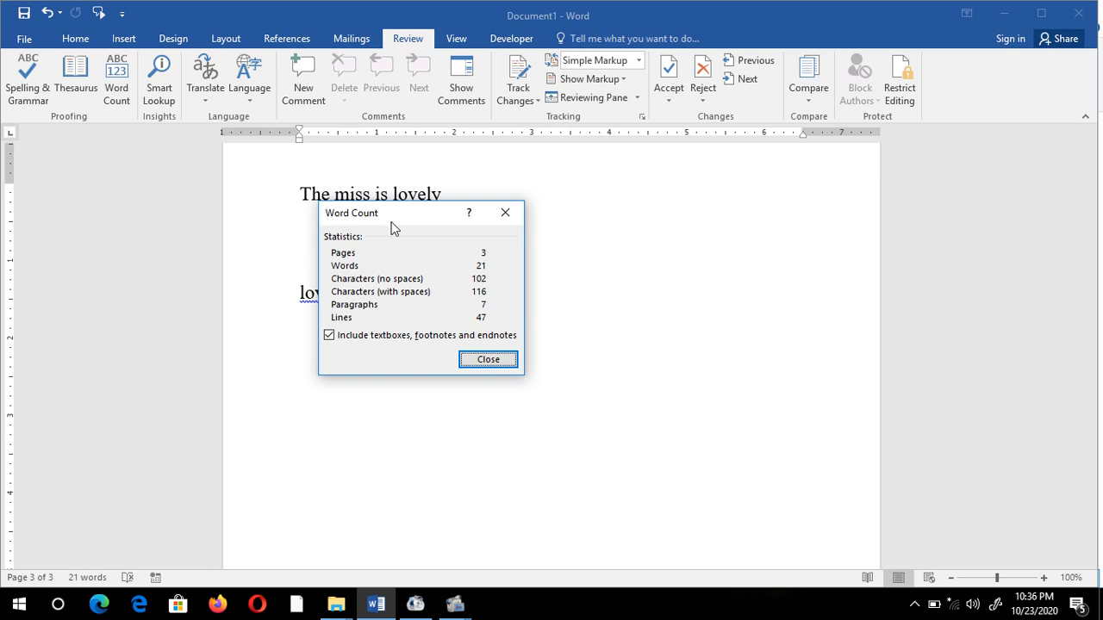
left_click_drag(392, 225, 575, 220)
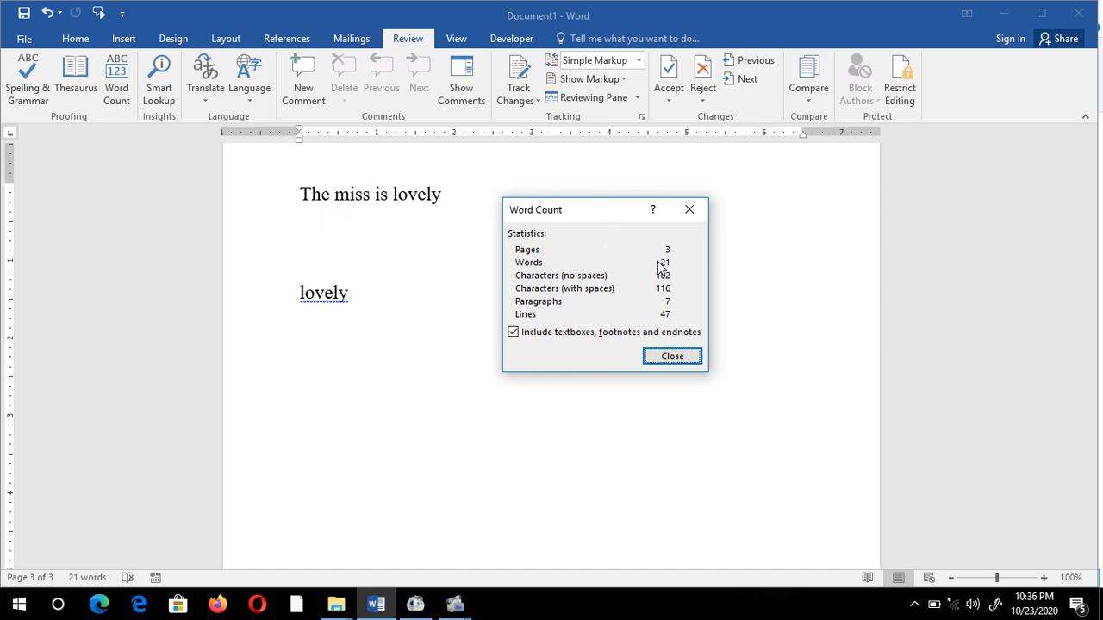
left_click(671, 357)
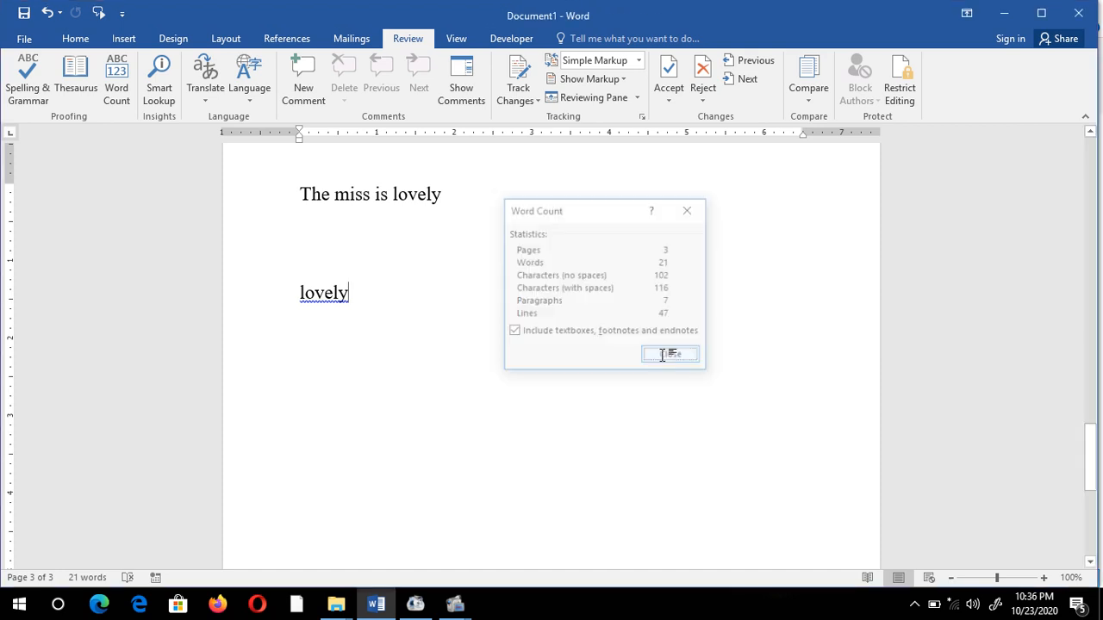